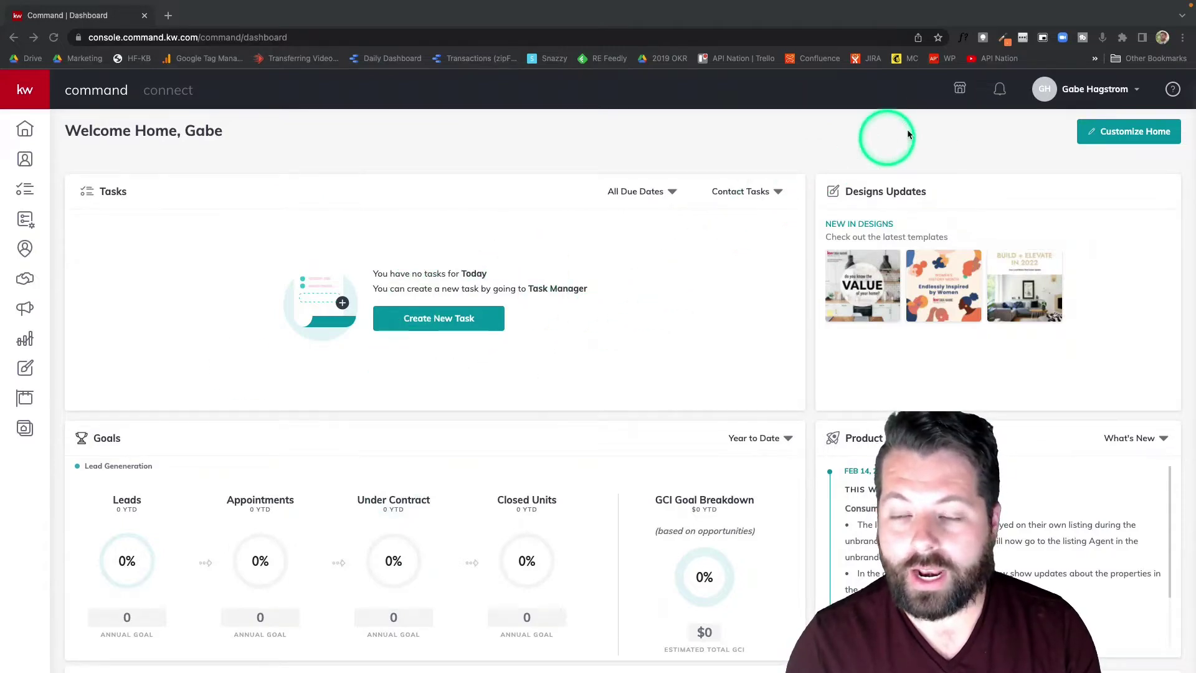
Search the KW Marketplace for 'apion' and filter results to Command Integrated products
{"action": "left_click", "coordinate": [962, 90]}
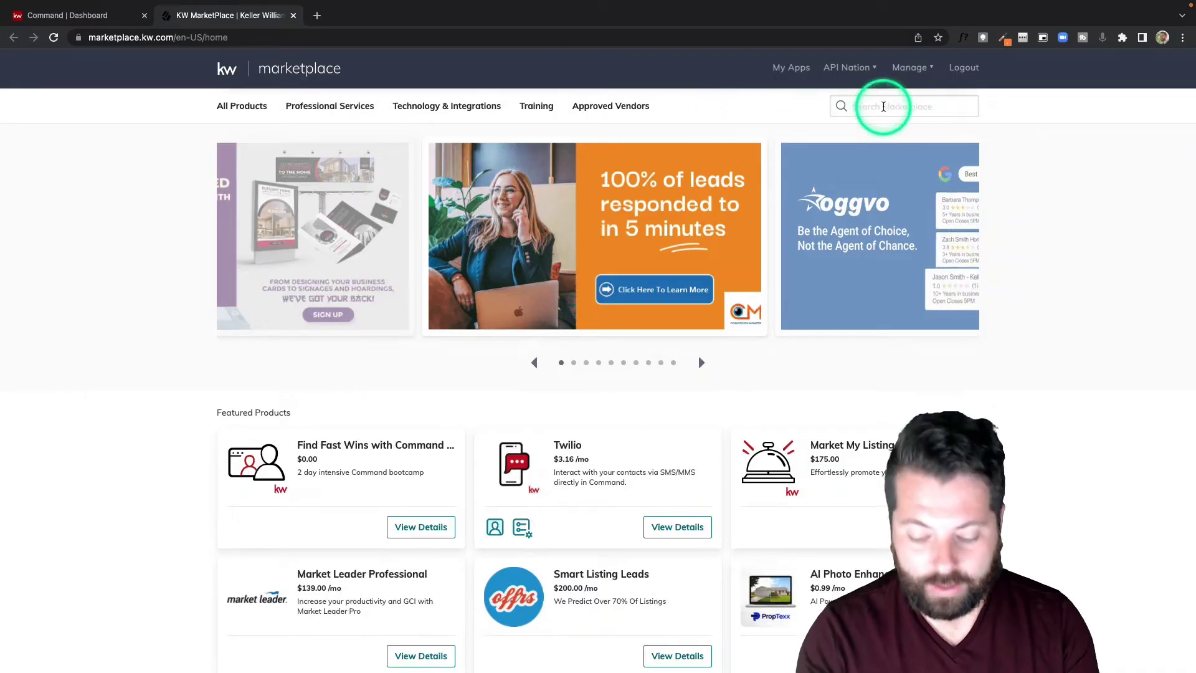
{"action": "type", "text": "api nati"}
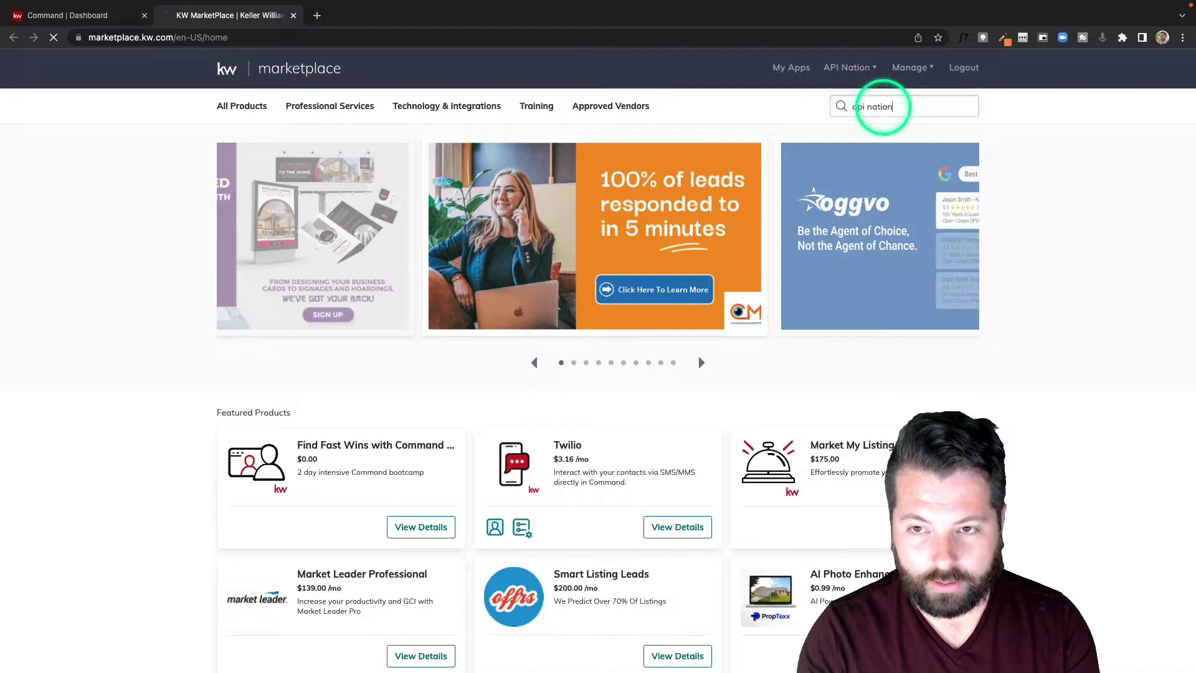
{"action": "type", "text": "on"}
{"action": "key", "text": "Return"}
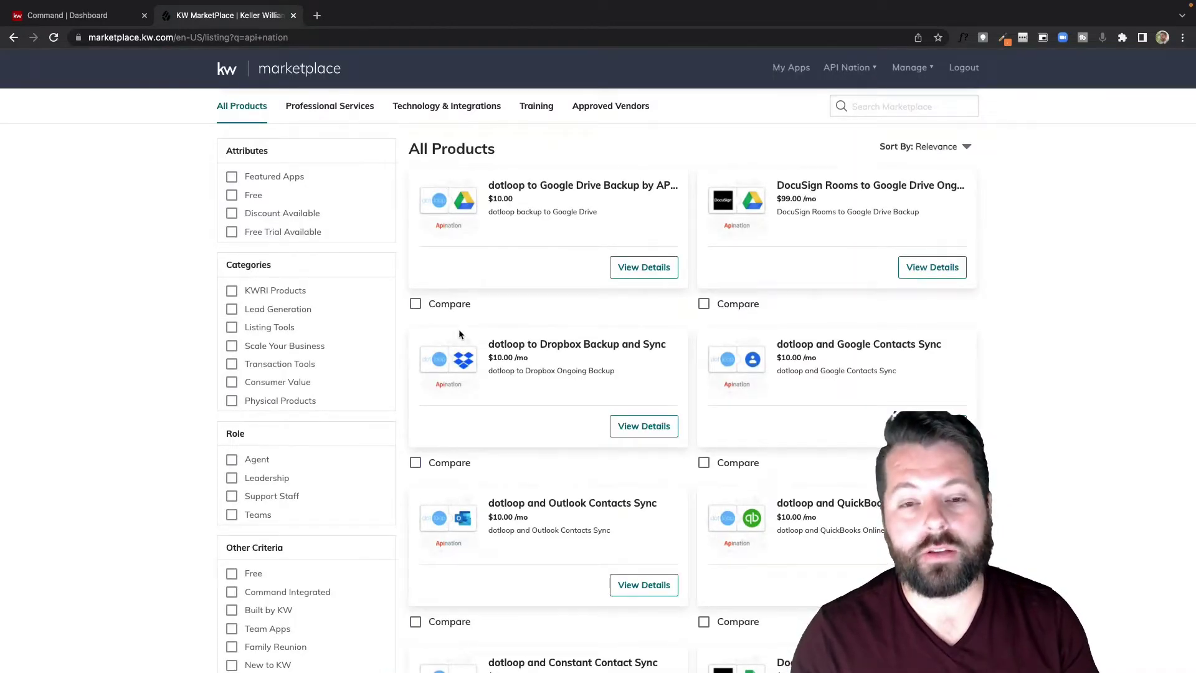
{"action": "scroll", "coordinate": [459, 334], "scroll_direction": "down", "scroll_amount": 1}
{"action": "scroll", "coordinate": [459, 335], "scroll_direction": "down", "scroll_amount": 1}
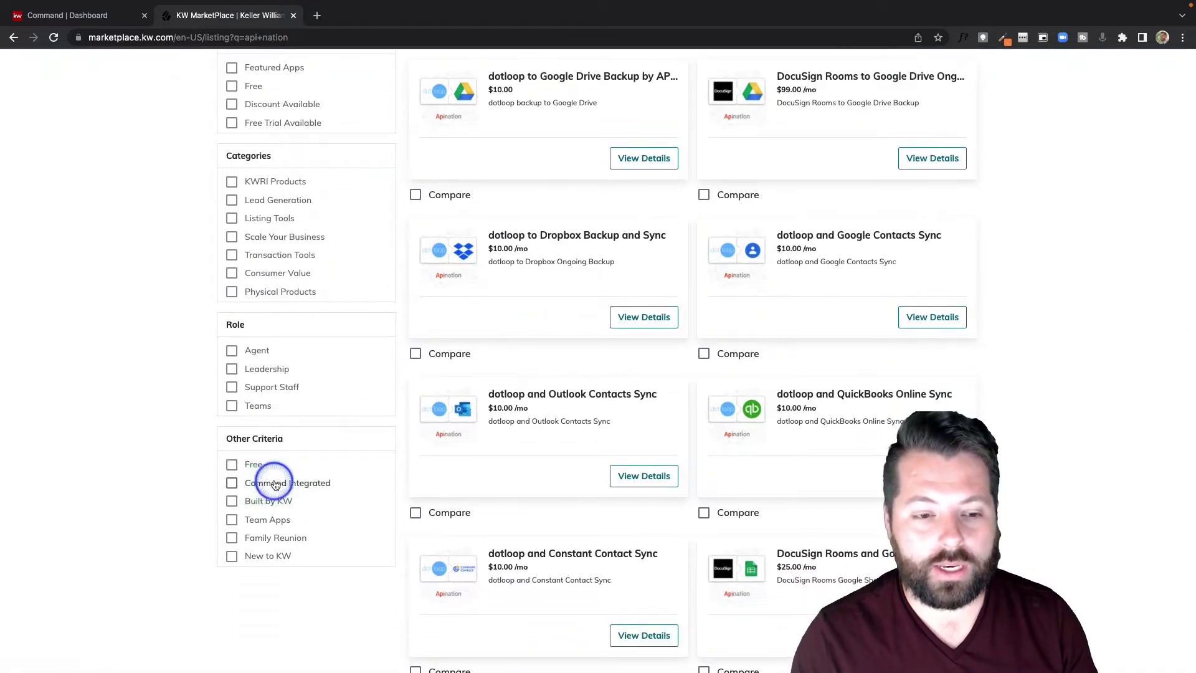
{"action": "left_click", "coordinate": [274, 484]}
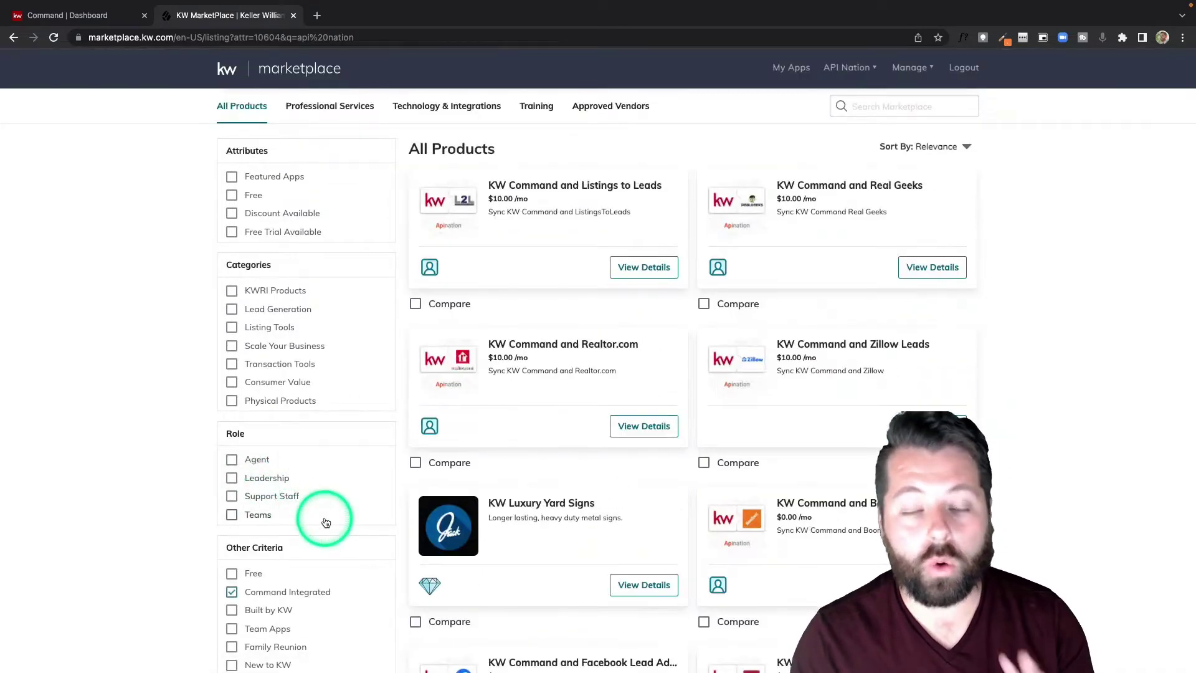
Open the KW Command and BombBomb (Early Access) product listing
{"action": "scroll", "coordinate": [557, 496], "scroll_direction": "down", "scroll_amount": 1}
{"action": "scroll", "coordinate": [560, 497], "scroll_direction": "down", "scroll_amount": 1}
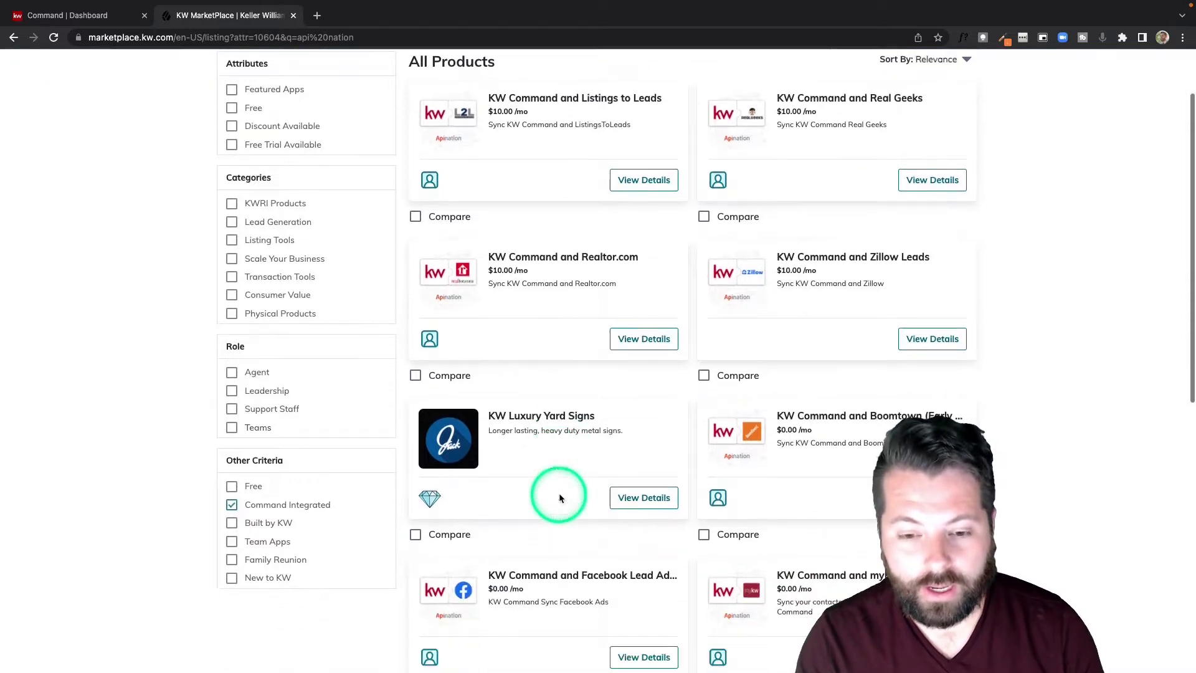
{"action": "scroll", "coordinate": [560, 497], "scroll_direction": "down", "scroll_amount": 2}
{"action": "scroll", "coordinate": [560, 496], "scroll_direction": "down", "scroll_amount": 1}
{"action": "scroll", "coordinate": [560, 497], "scroll_direction": "down", "scroll_amount": 3}
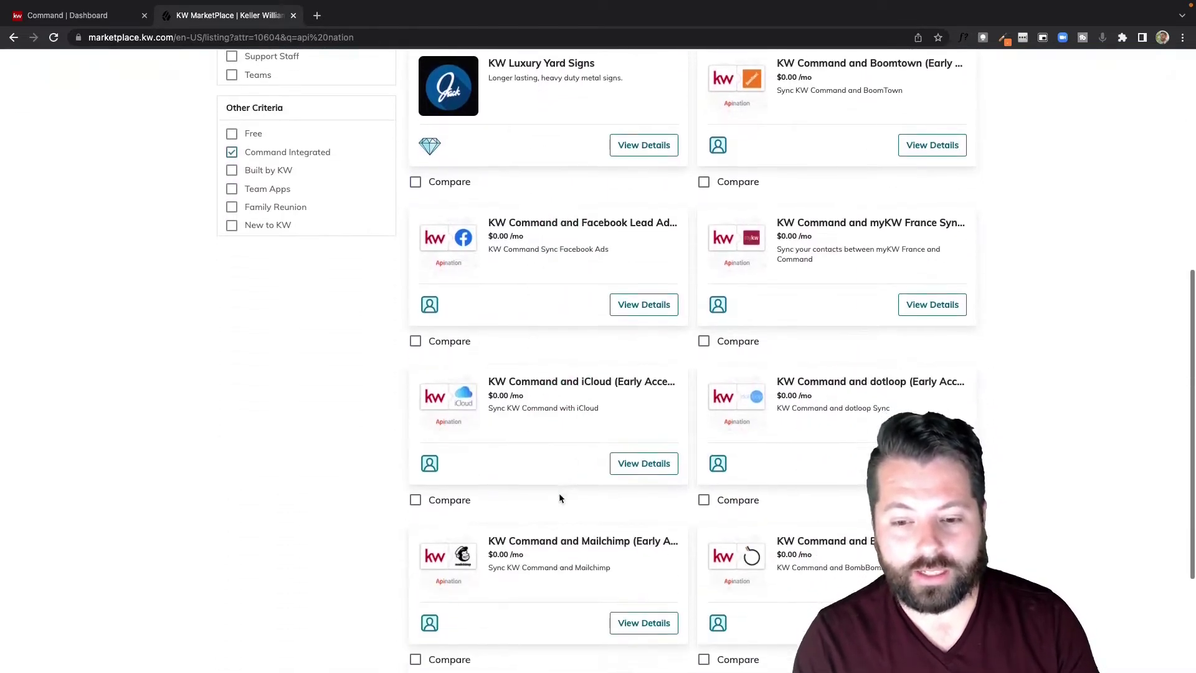
{"action": "scroll", "coordinate": [560, 496], "scroll_direction": "down", "scroll_amount": 1}
{"action": "left_click", "coordinate": [810, 532]}
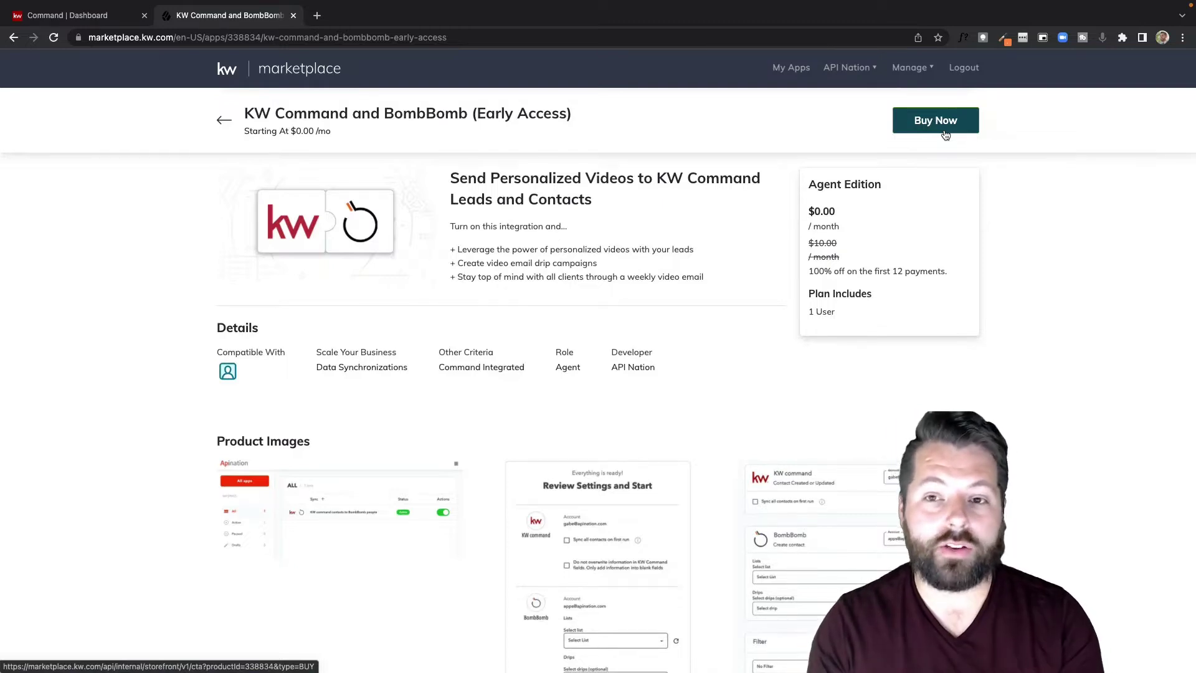
Buy the free Agent Edition of KW Command and BombBomb with Buy Now
{"action": "left_click", "coordinate": [786, 70]}
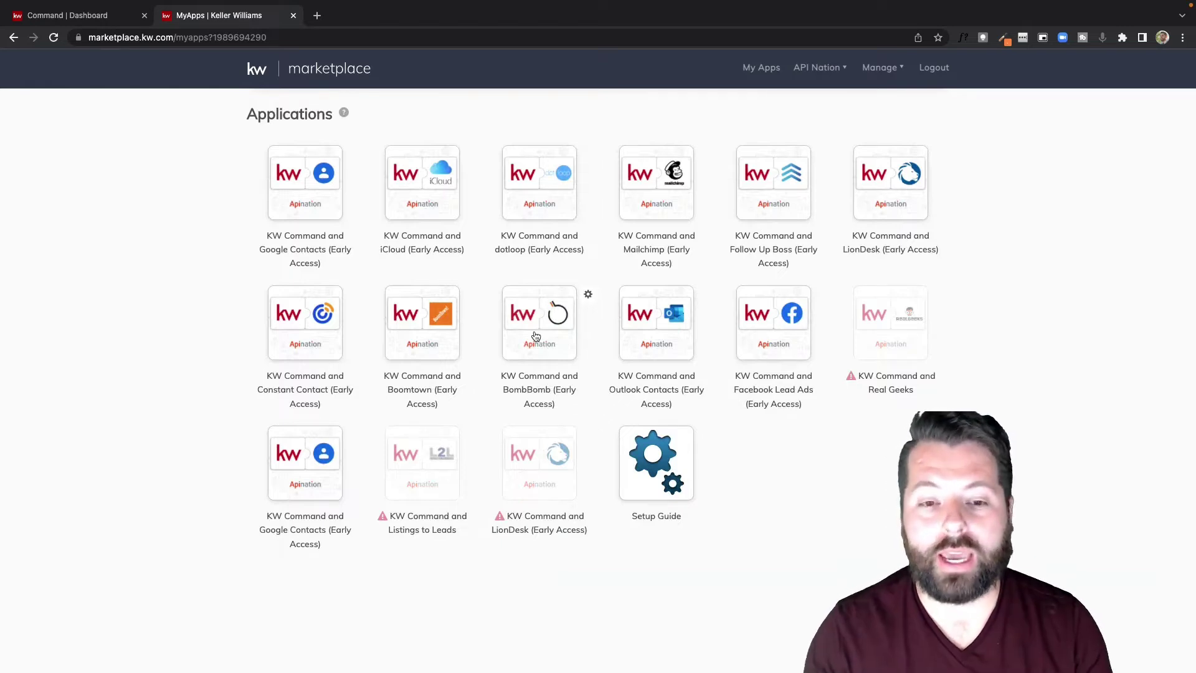
Launch the BombBomb integration from My Apps and authorize API Nation's access to BombBomb
{"action": "left_click", "coordinate": [542, 321]}
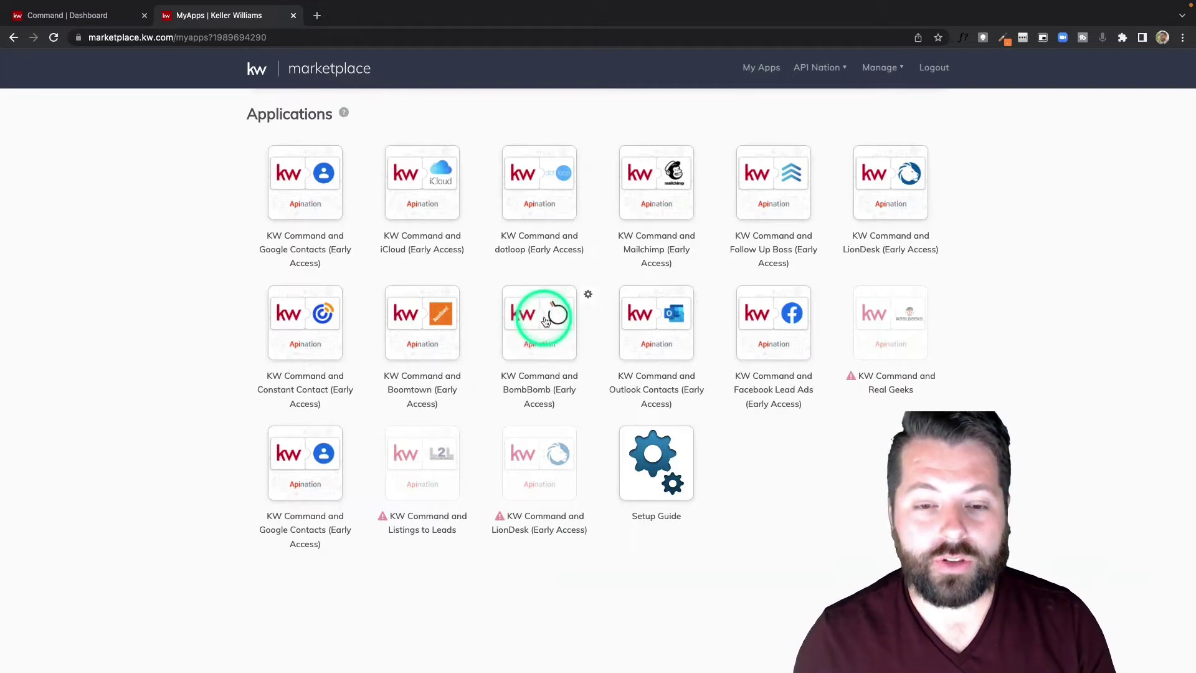
{"action": "left_click", "coordinate": [545, 322]}
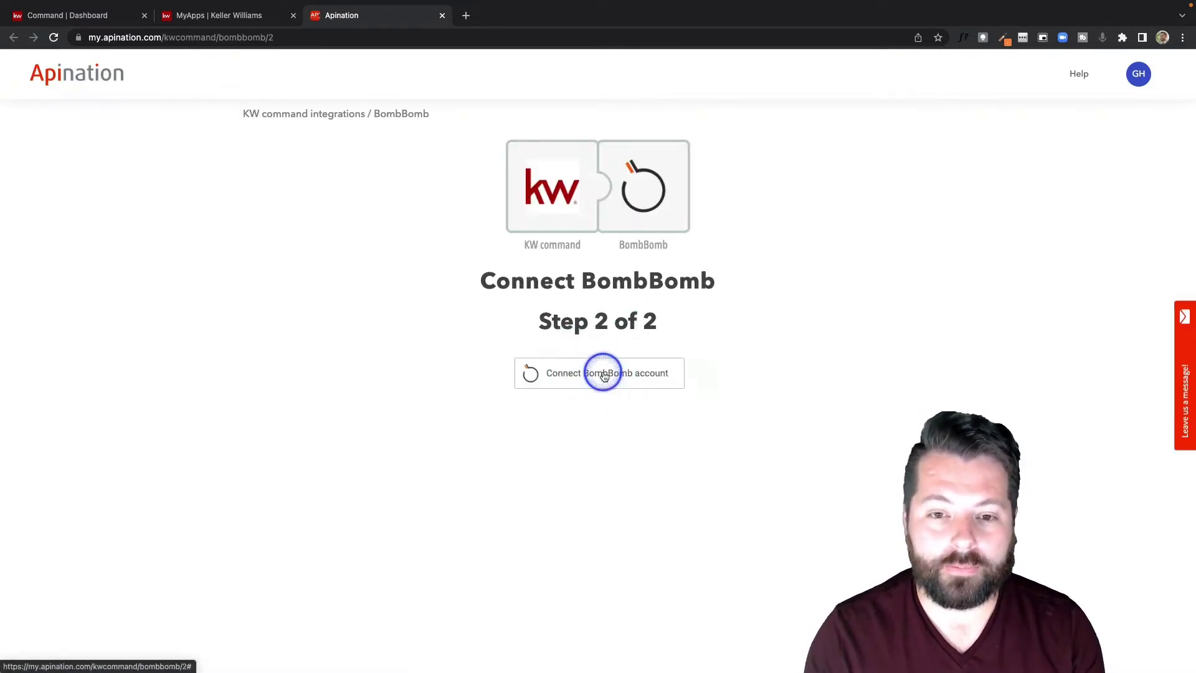
{"action": "left_click", "coordinate": [603, 377]}
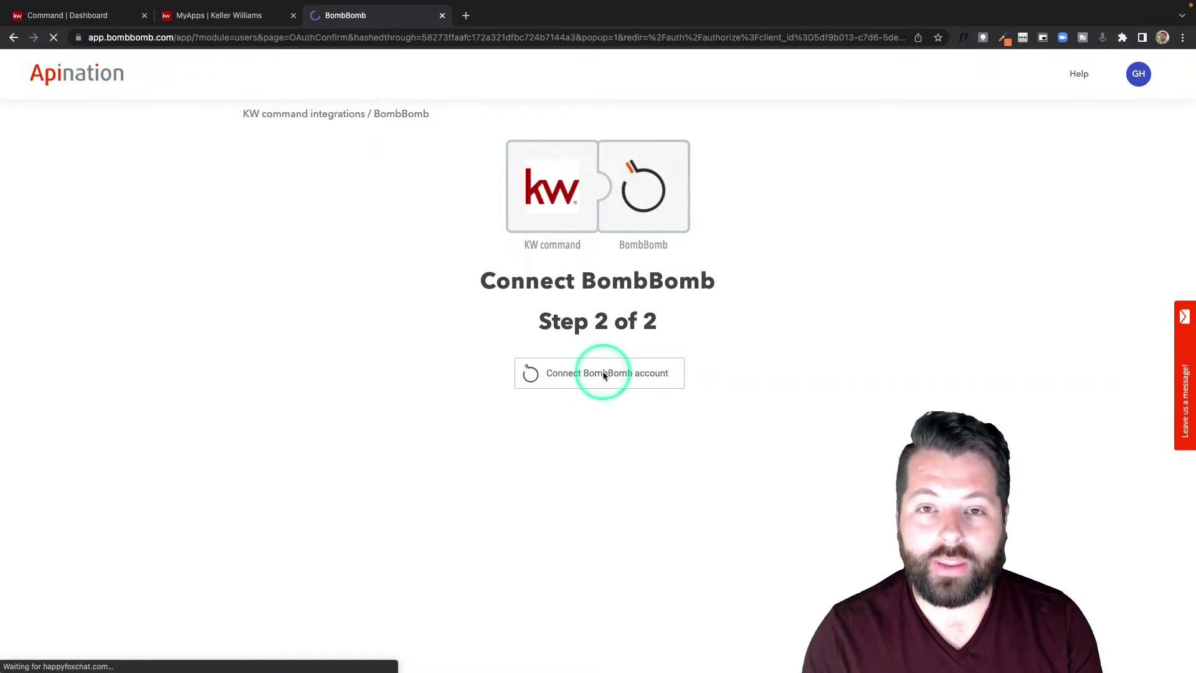
{"action": "left_click", "coordinate": [596, 180]}
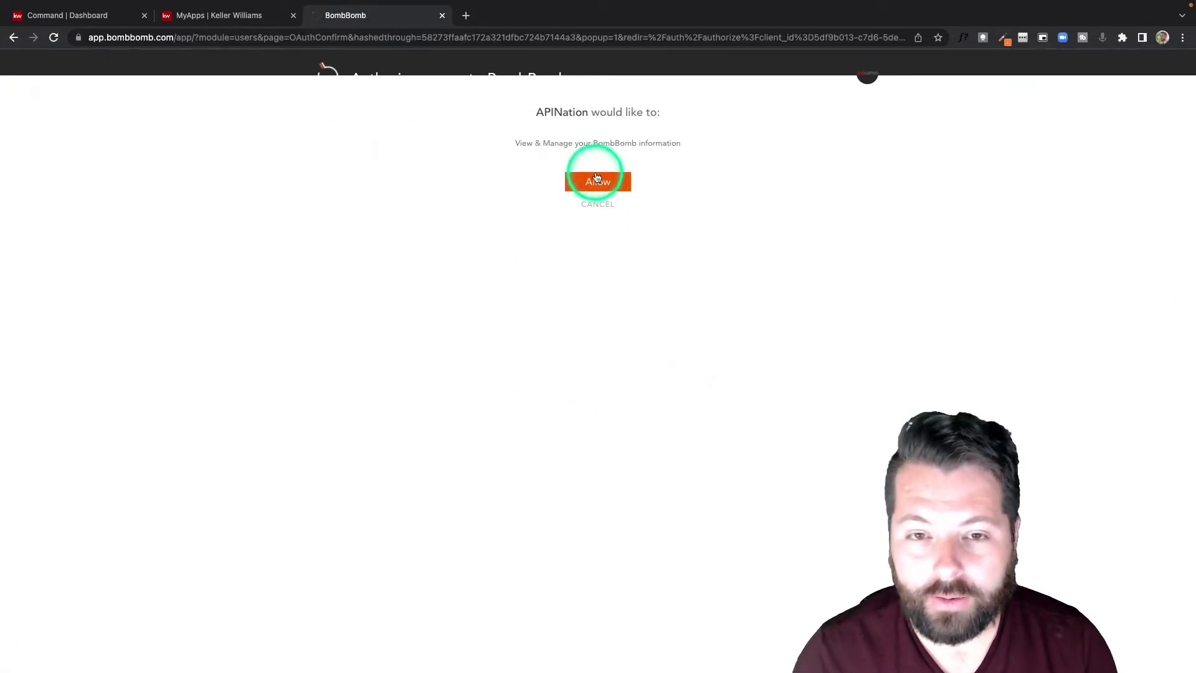
{"action": "left_click", "coordinate": [593, 183]}
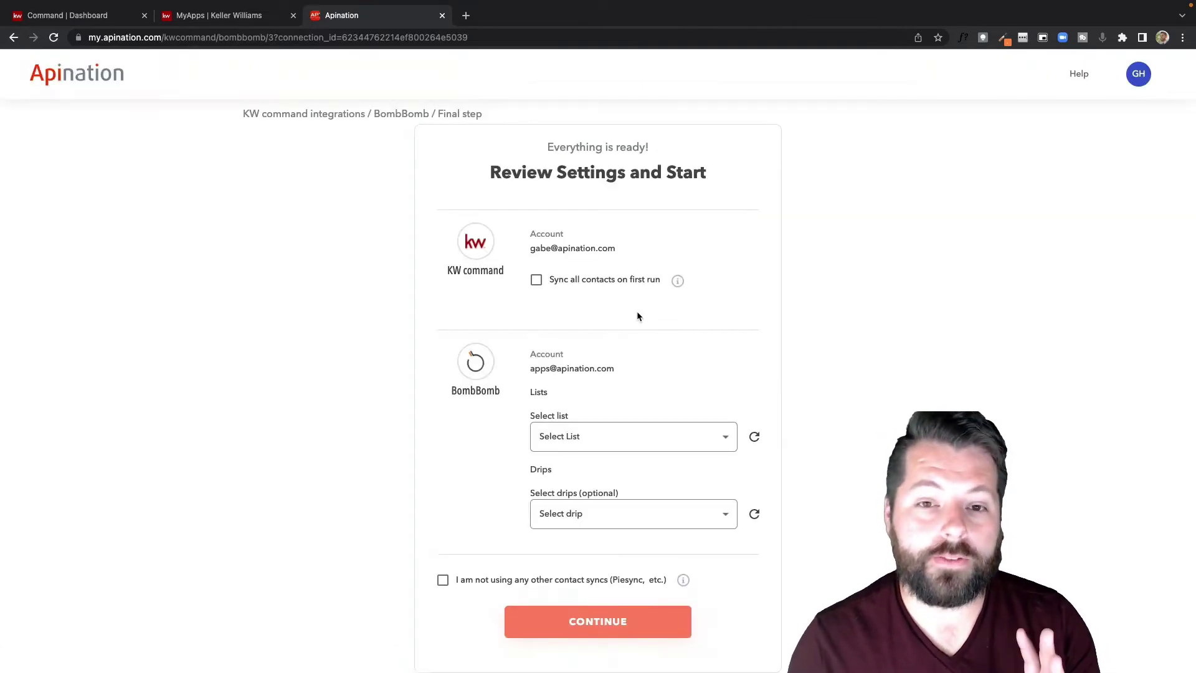
Choose New Contacts as the BombBomb list, confirm no other syncs, and create the sync
{"action": "scroll", "coordinate": [637, 317], "scroll_direction": "down", "scroll_amount": 1}
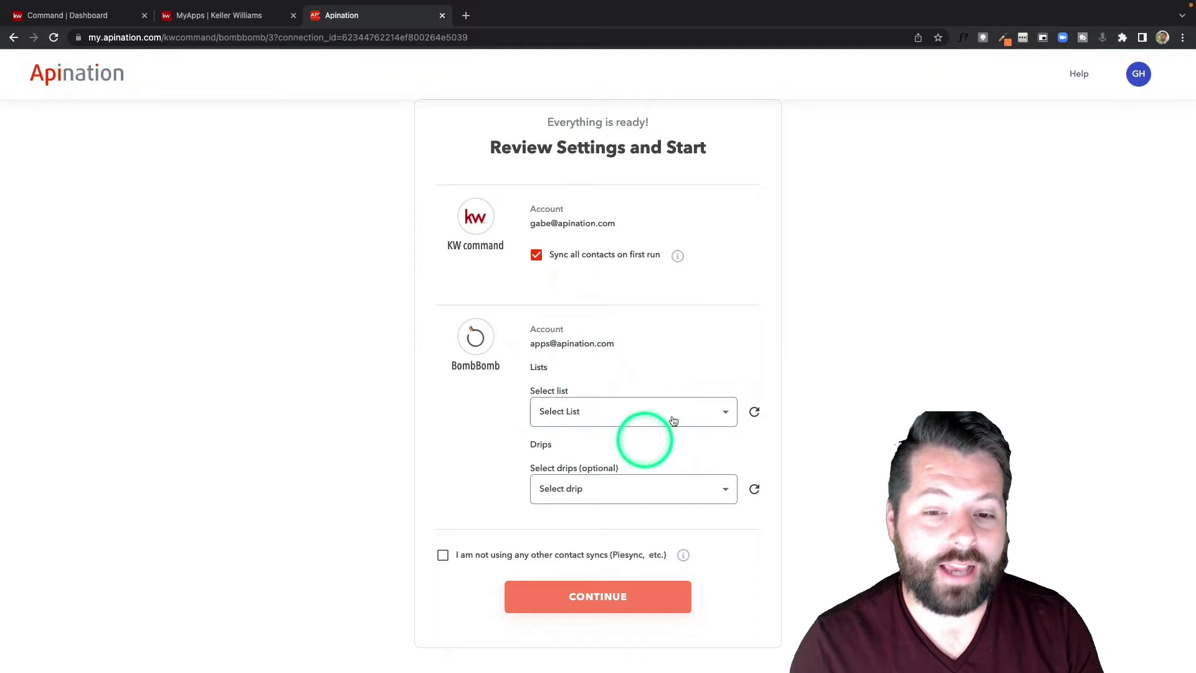
{"action": "left_click", "coordinate": [713, 421]}
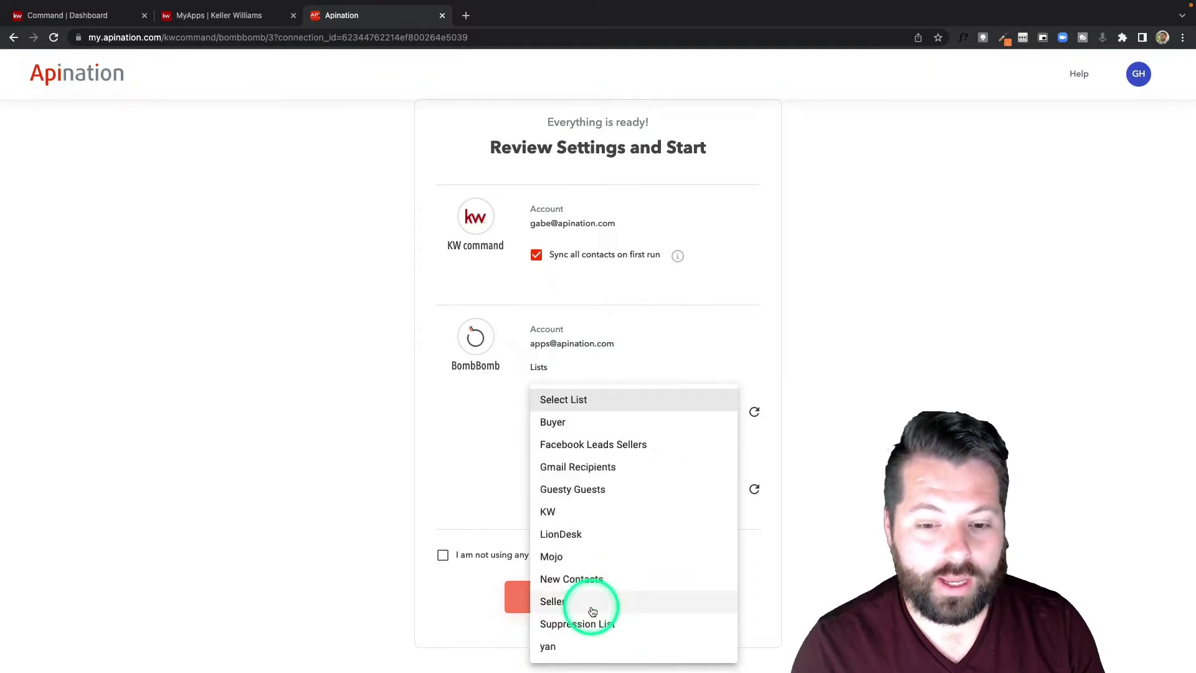
{"action": "left_click", "coordinate": [591, 580]}
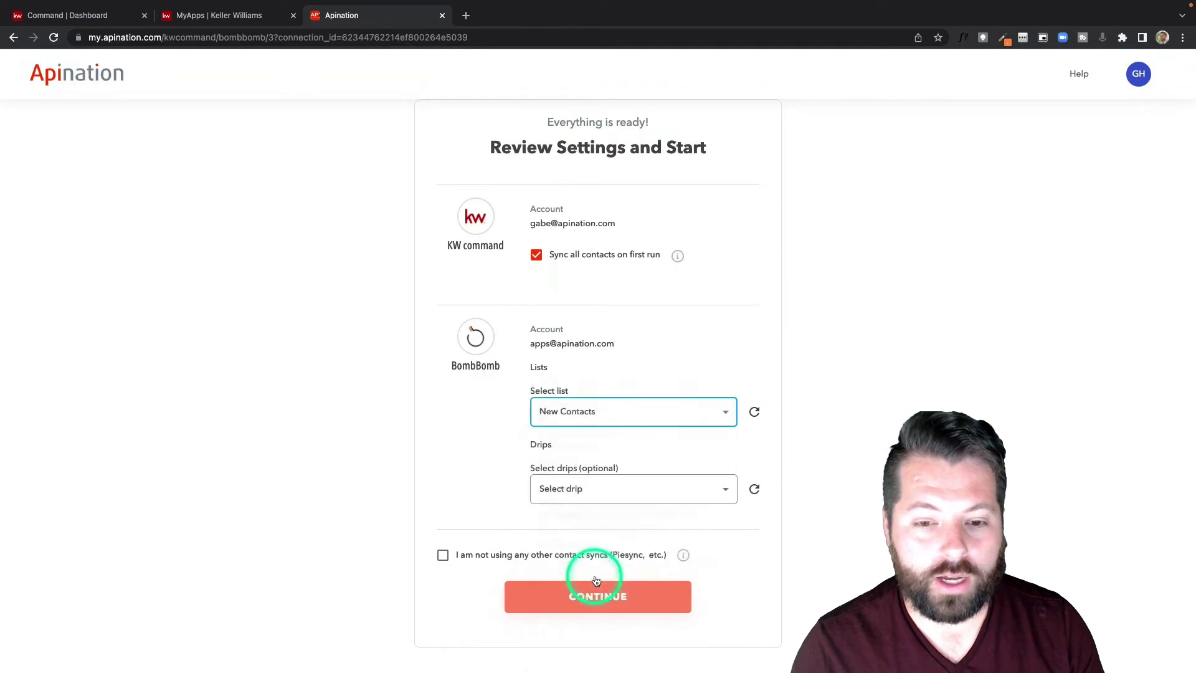
{"action": "left_click", "coordinate": [498, 484]}
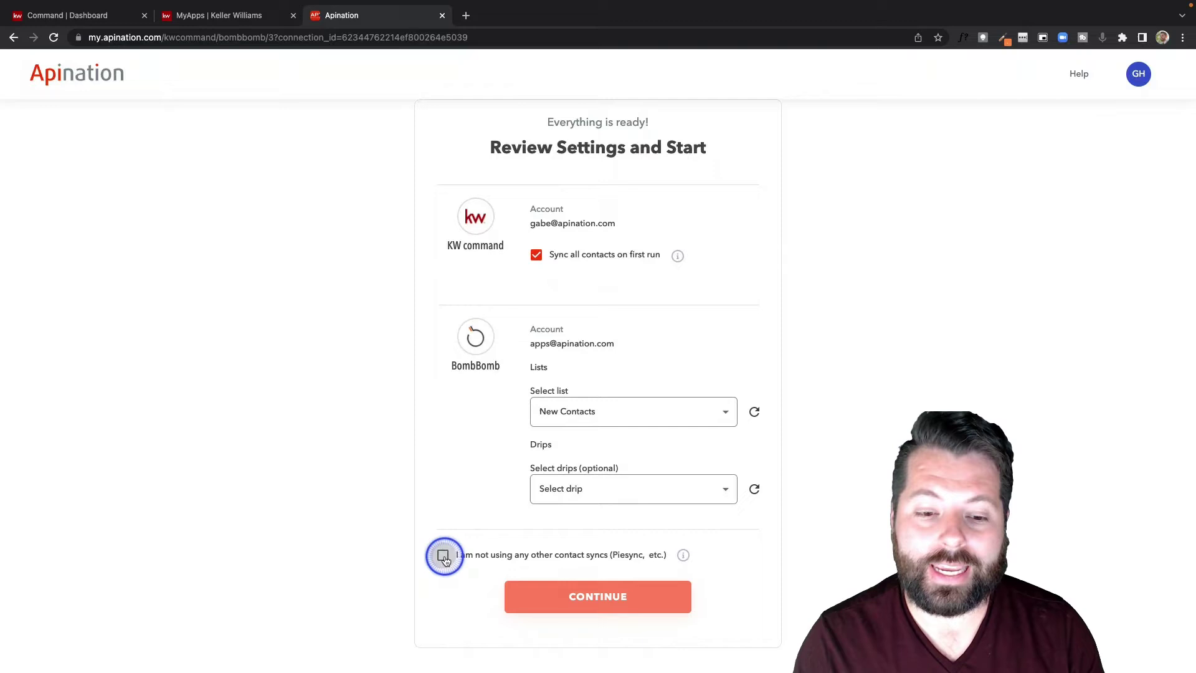
{"action": "left_click", "coordinate": [443, 557]}
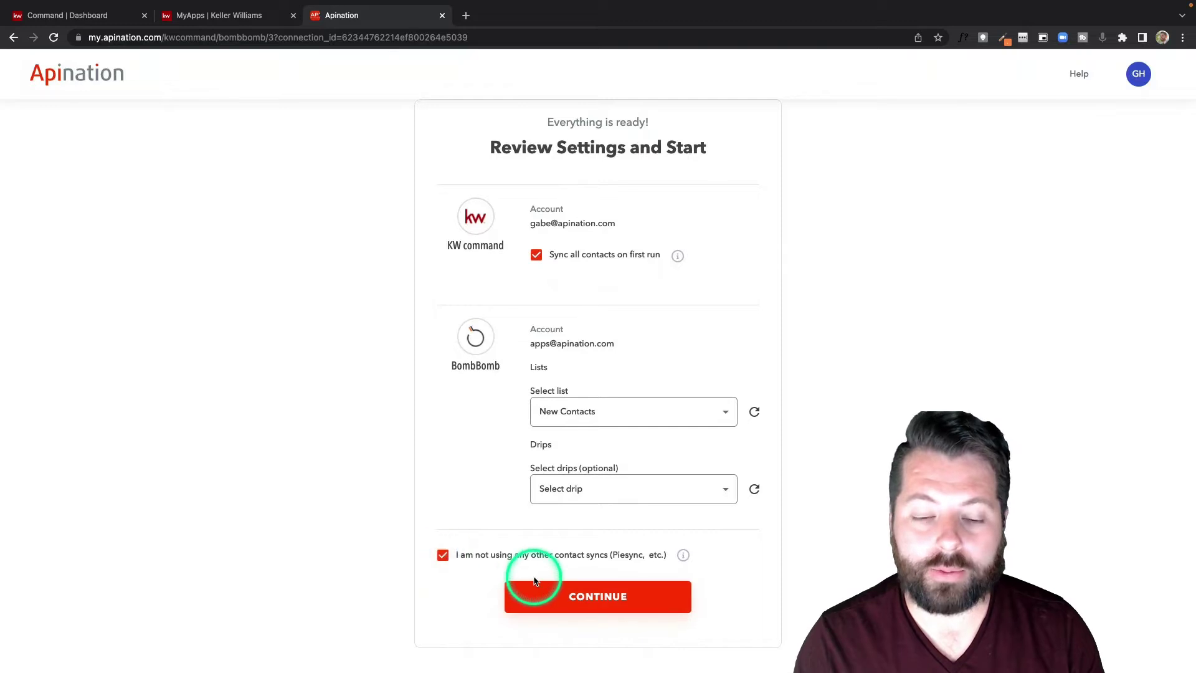
{"action": "left_click", "coordinate": [631, 601]}
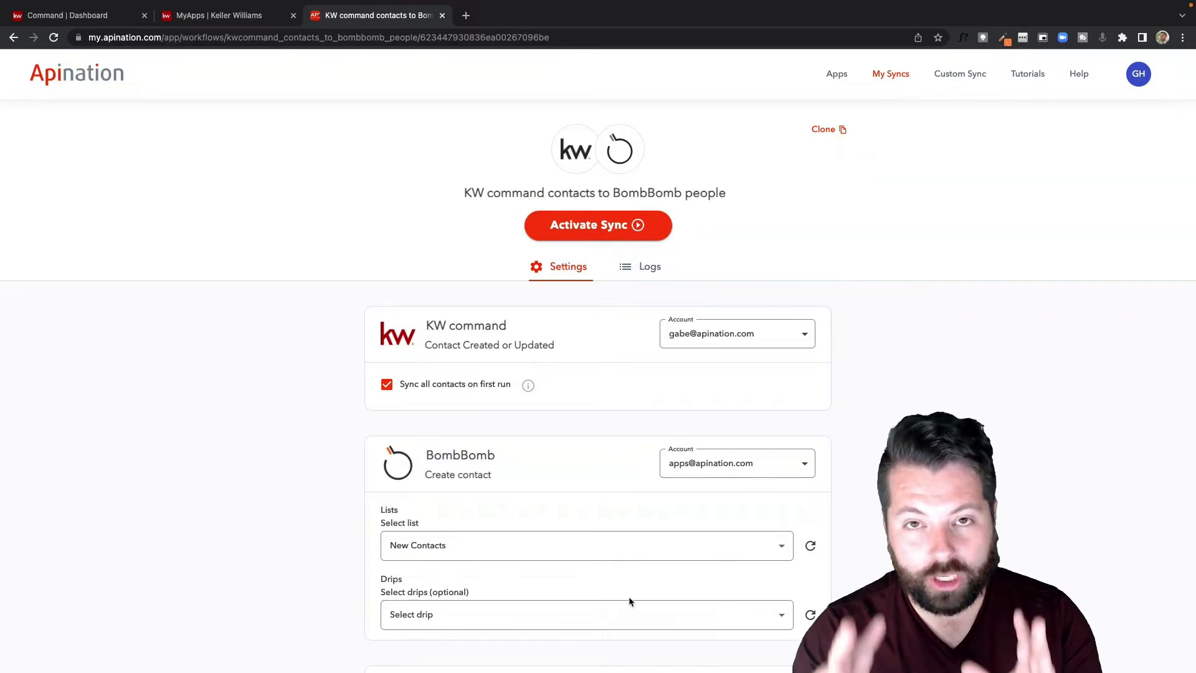
{"action": "left_click", "coordinate": [582, 284]}
{"action": "left_click", "coordinate": [601, 215]}
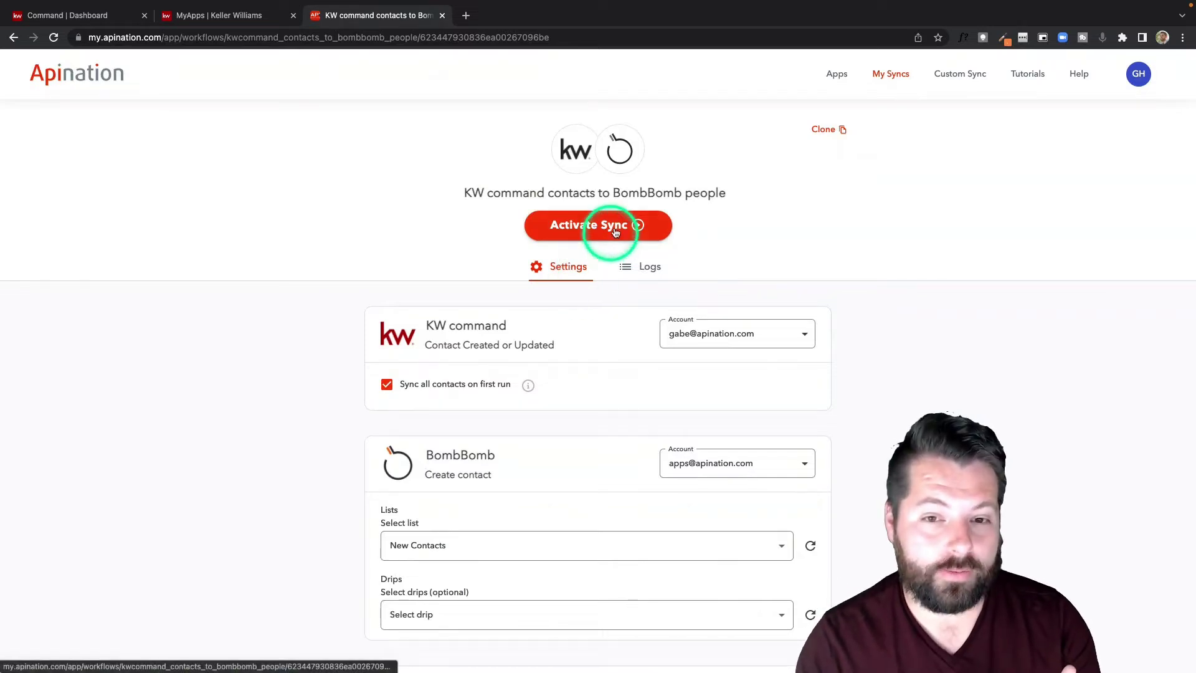
{"action": "scroll", "coordinate": [609, 444], "scroll_direction": "down", "scroll_amount": 2}
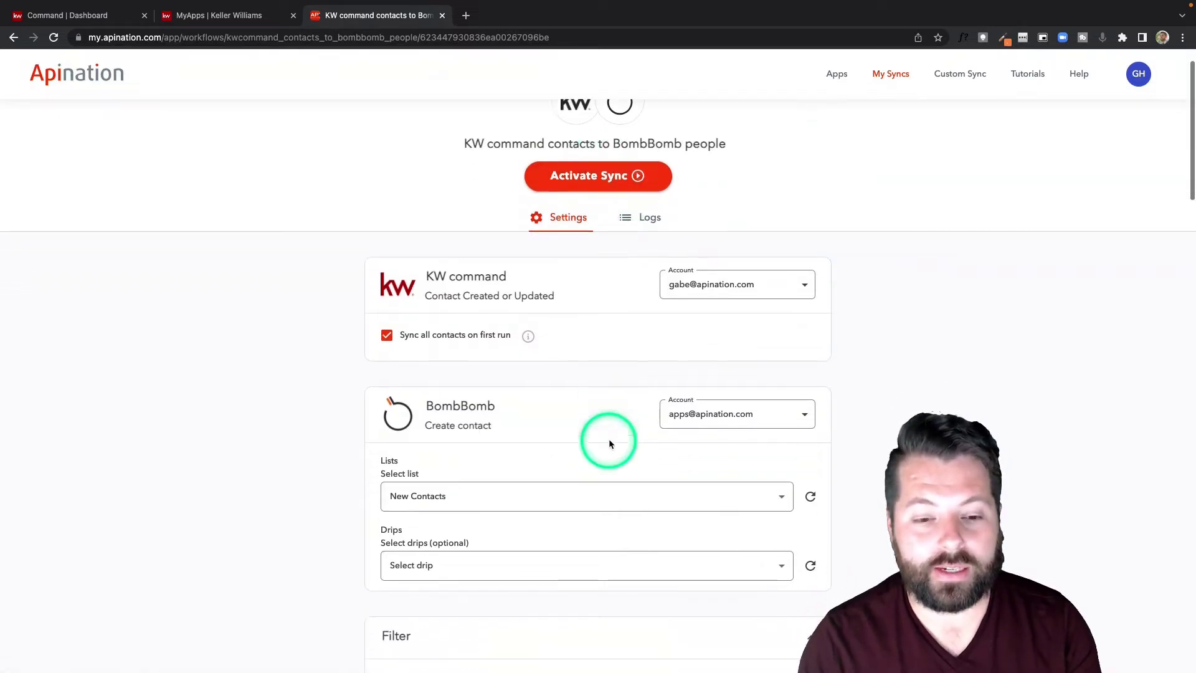
{"action": "scroll", "coordinate": [610, 443], "scroll_direction": "down", "scroll_amount": 2}
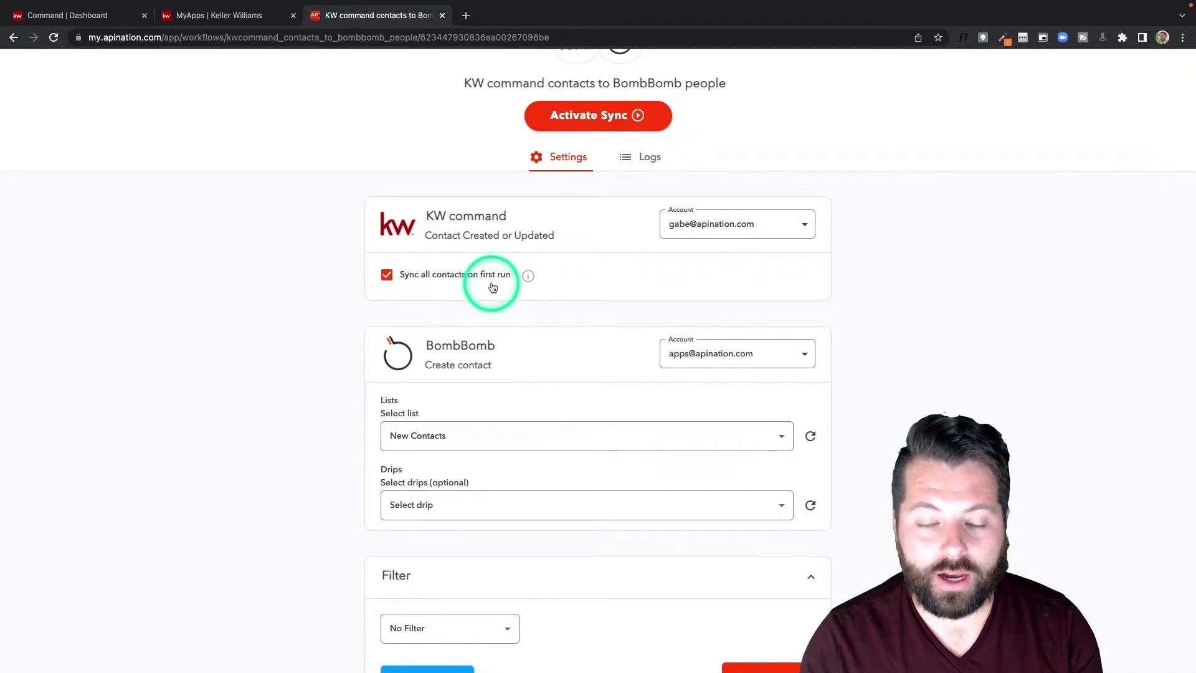
{"action": "scroll", "coordinate": [511, 356], "scroll_direction": "down", "scroll_amount": 2}
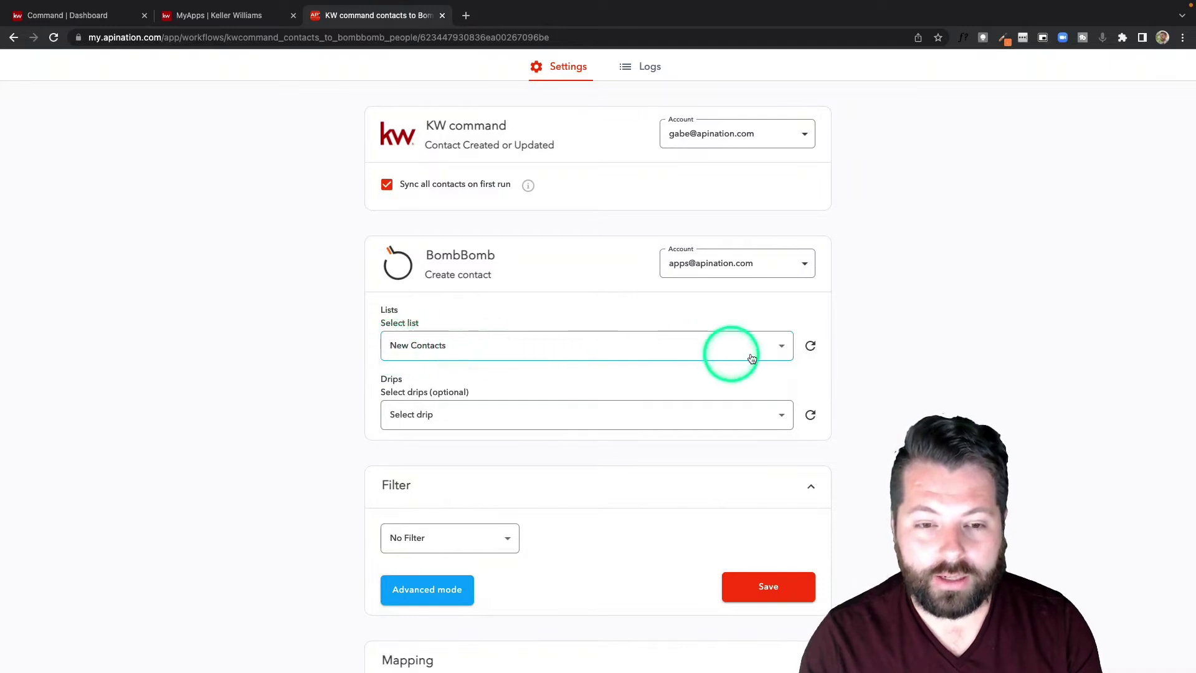
{"action": "scroll", "coordinate": [560, 411], "scroll_direction": "up", "scroll_amount": 3}
{"action": "scroll", "coordinate": [391, 484], "scroll_direction": "down", "scroll_amount": 1}
{"action": "scroll", "coordinate": [386, 487], "scroll_direction": "down", "scroll_amount": 2}
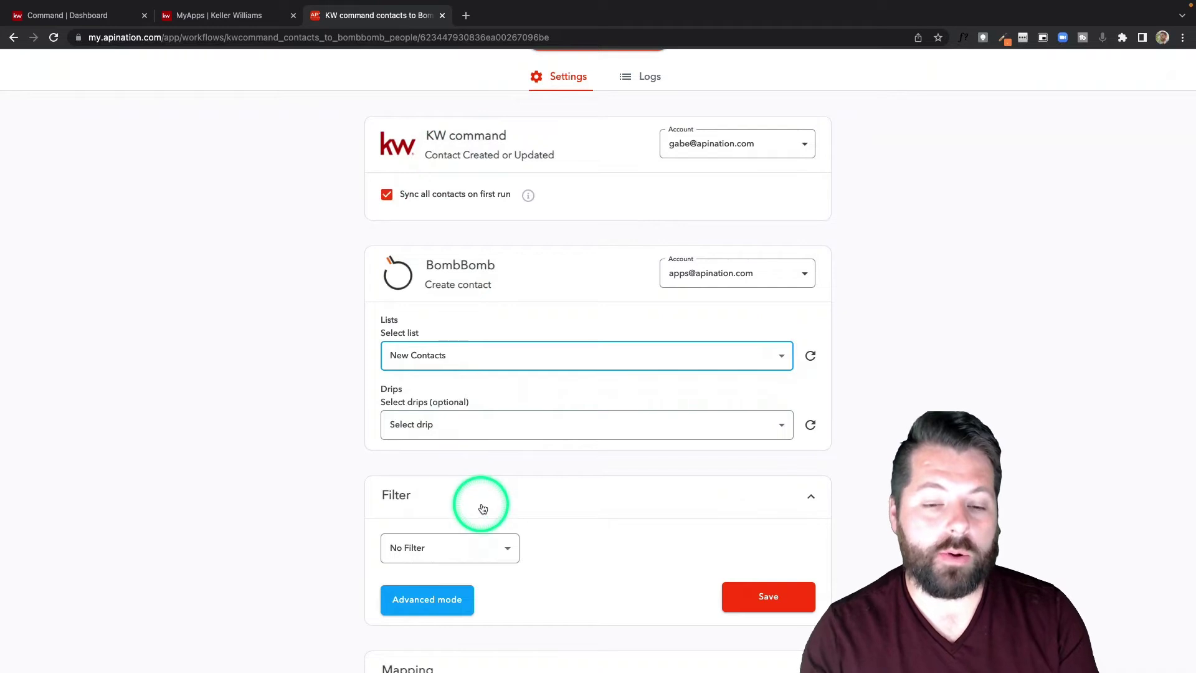
{"action": "left_click", "coordinate": [503, 547]}
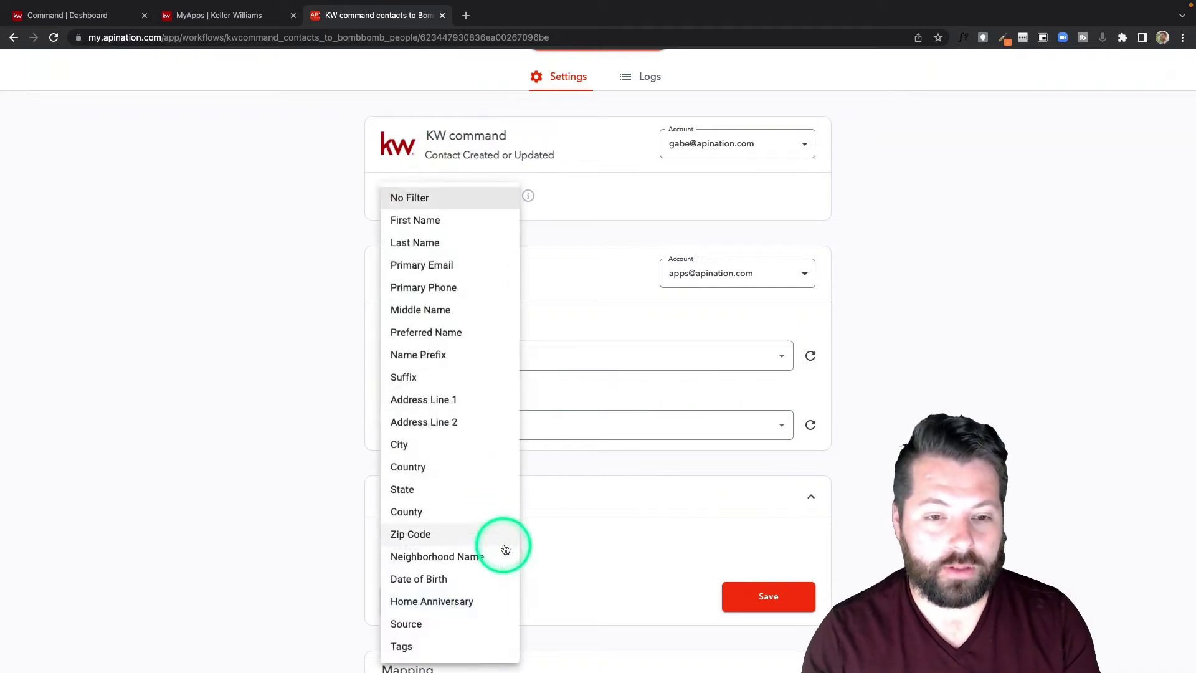
{"action": "left_click", "coordinate": [450, 646]}
{"action": "left_click", "coordinate": [629, 550]}
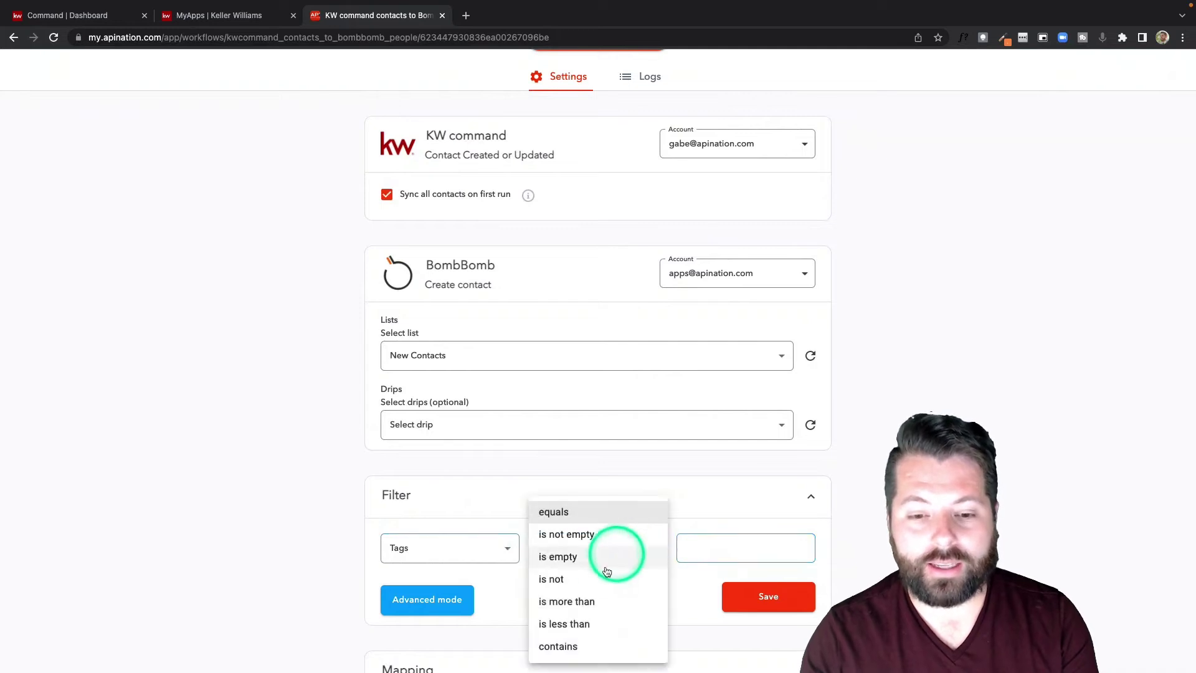
{"action": "left_click", "coordinate": [576, 645]}
{"action": "left_click", "coordinate": [704, 548]}
{"action": "type", "text": "bombbomb"}
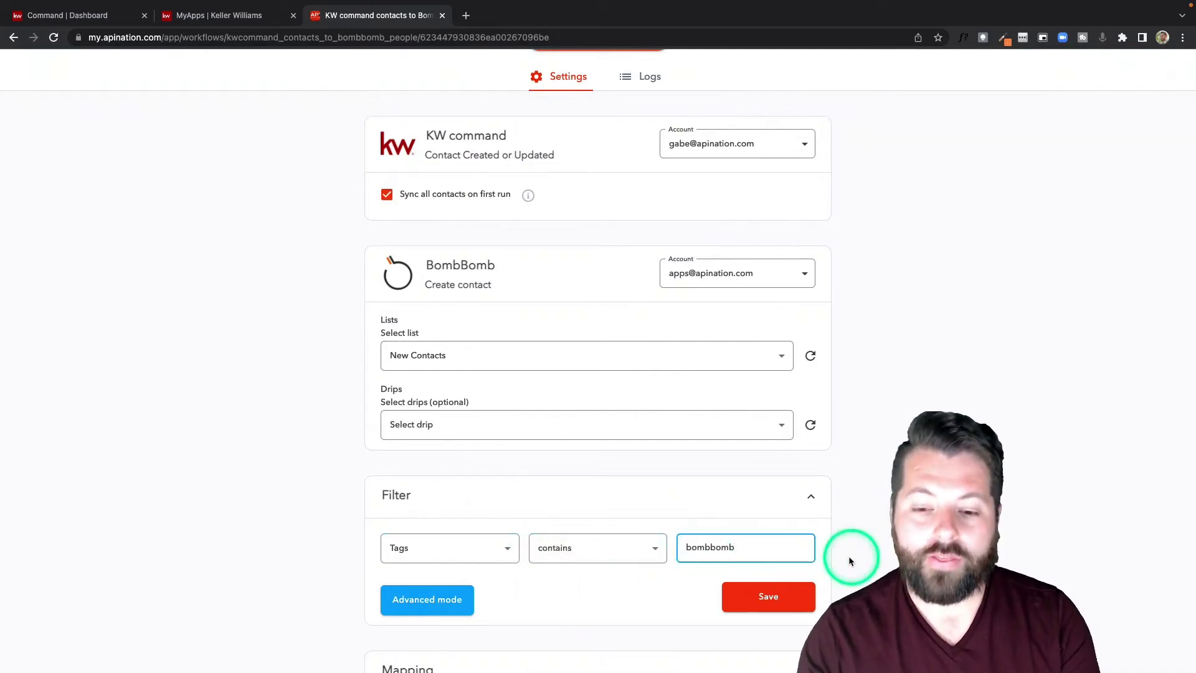
{"action": "left_click", "coordinate": [749, 602]}
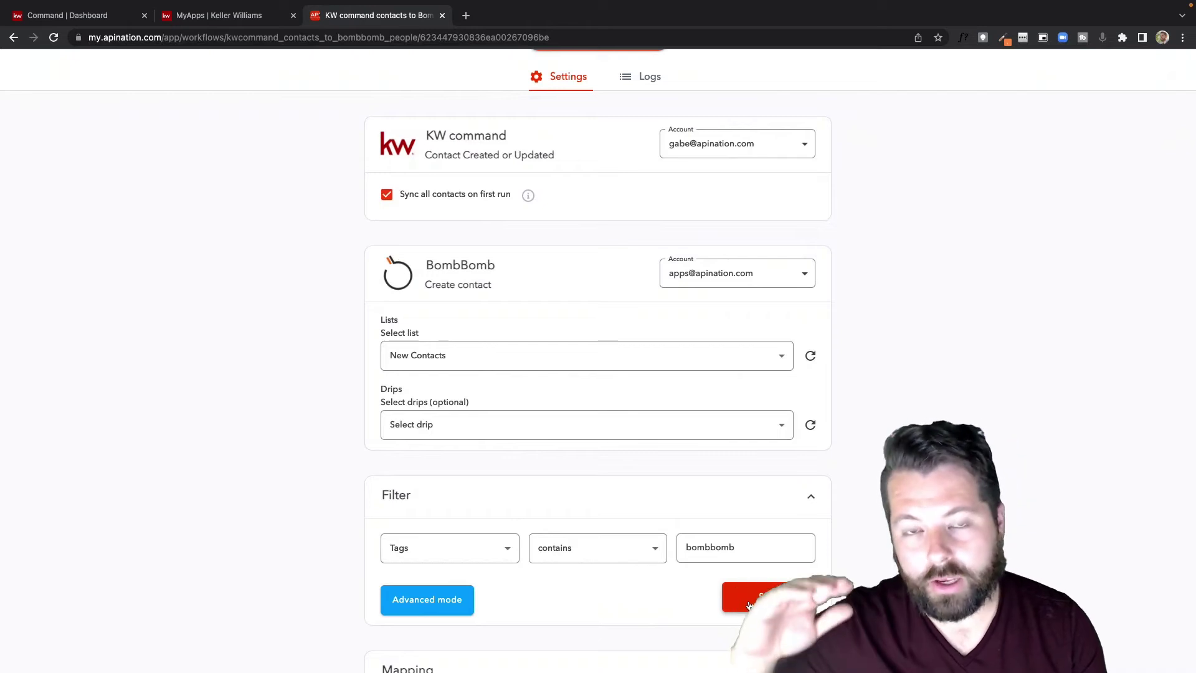
{"action": "left_click", "coordinate": [527, 599]}
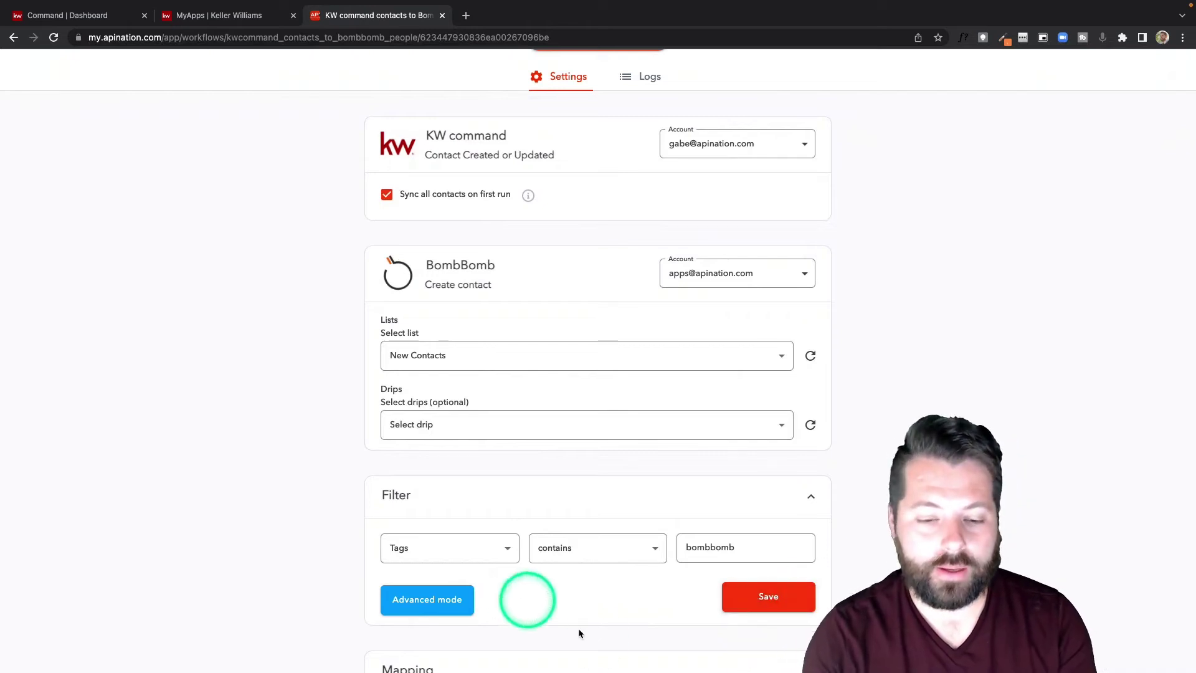
{"action": "left_click", "coordinate": [509, 551]}
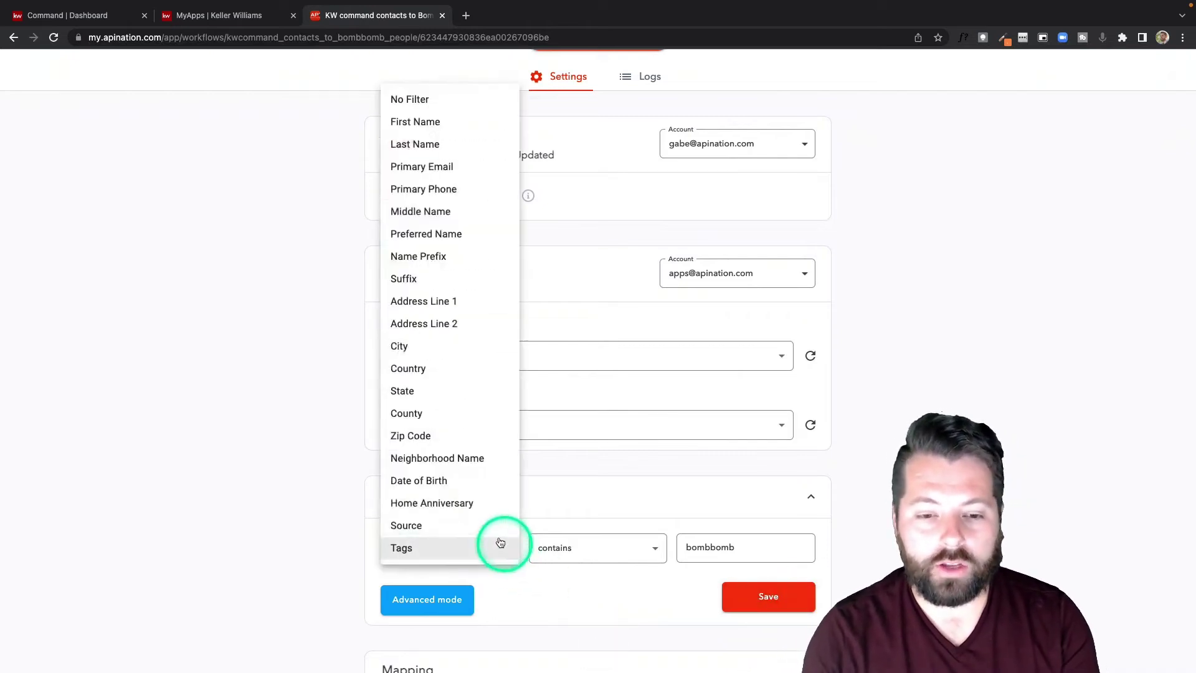
{"action": "left_click", "coordinate": [442, 99]}
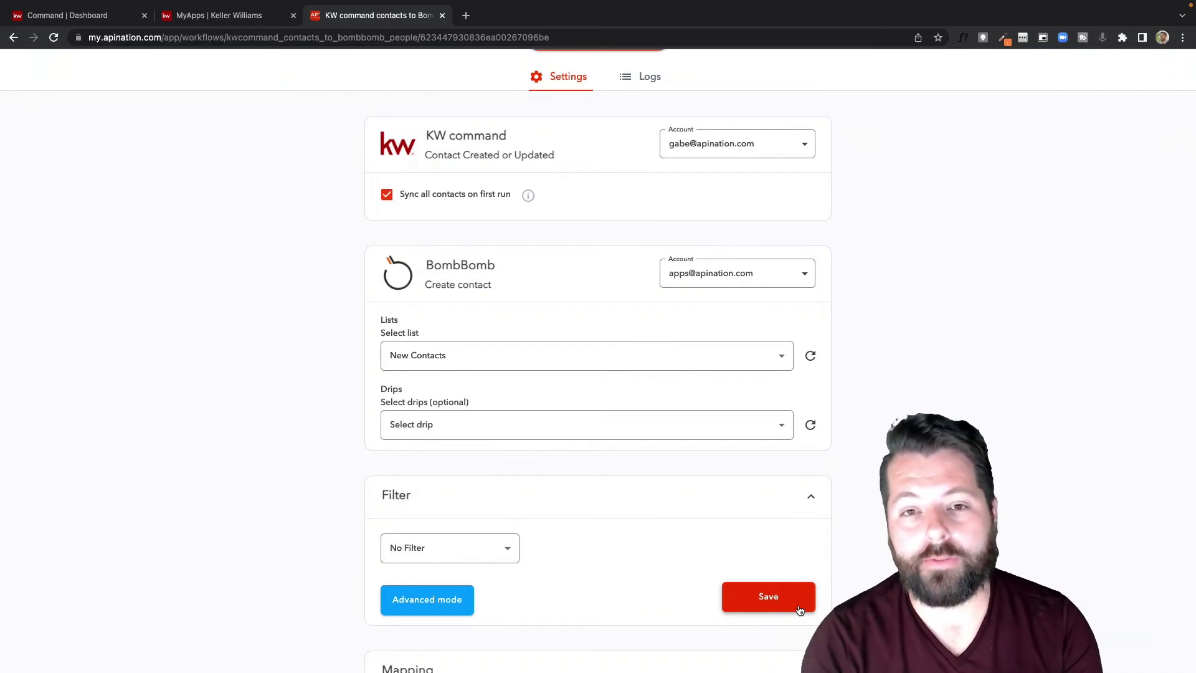
{"action": "left_click", "coordinate": [719, 581]}
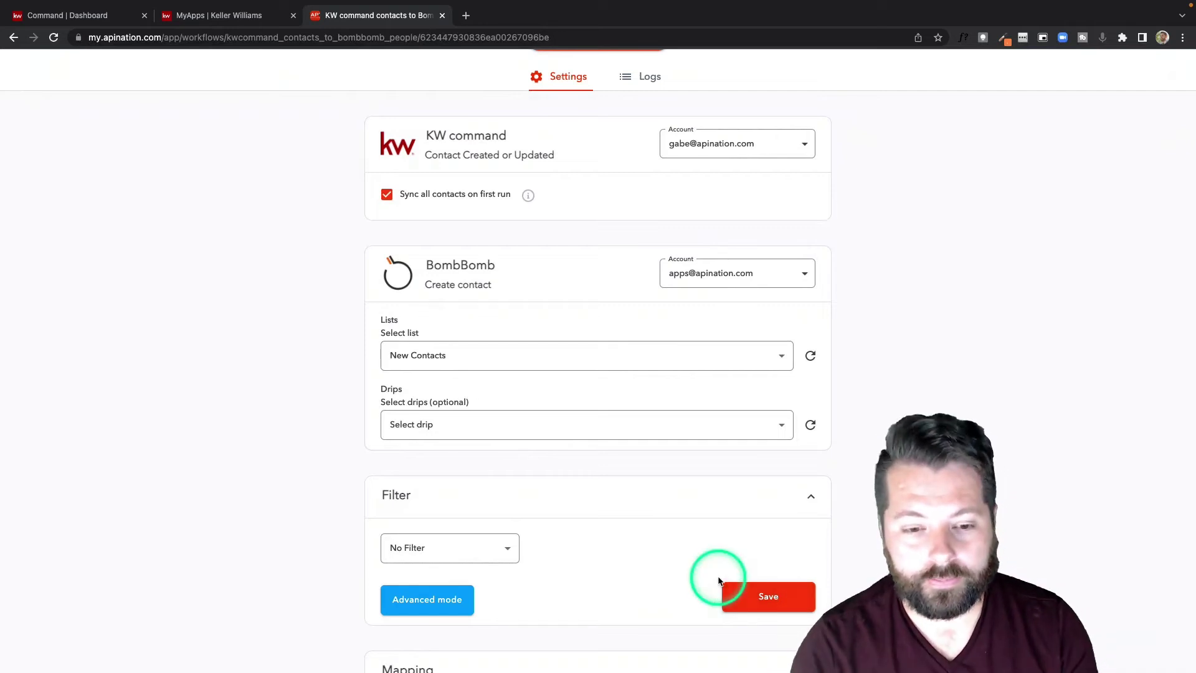
{"action": "scroll", "coordinate": [719, 581], "scroll_direction": "down", "scroll_amount": 3}
{"action": "scroll", "coordinate": [717, 575], "scroll_direction": "down", "scroll_amount": 1}
{"action": "scroll", "coordinate": [718, 575], "scroll_direction": "up", "scroll_amount": 4}
{"action": "scroll", "coordinate": [717, 575], "scroll_direction": "up", "scroll_amount": 3}
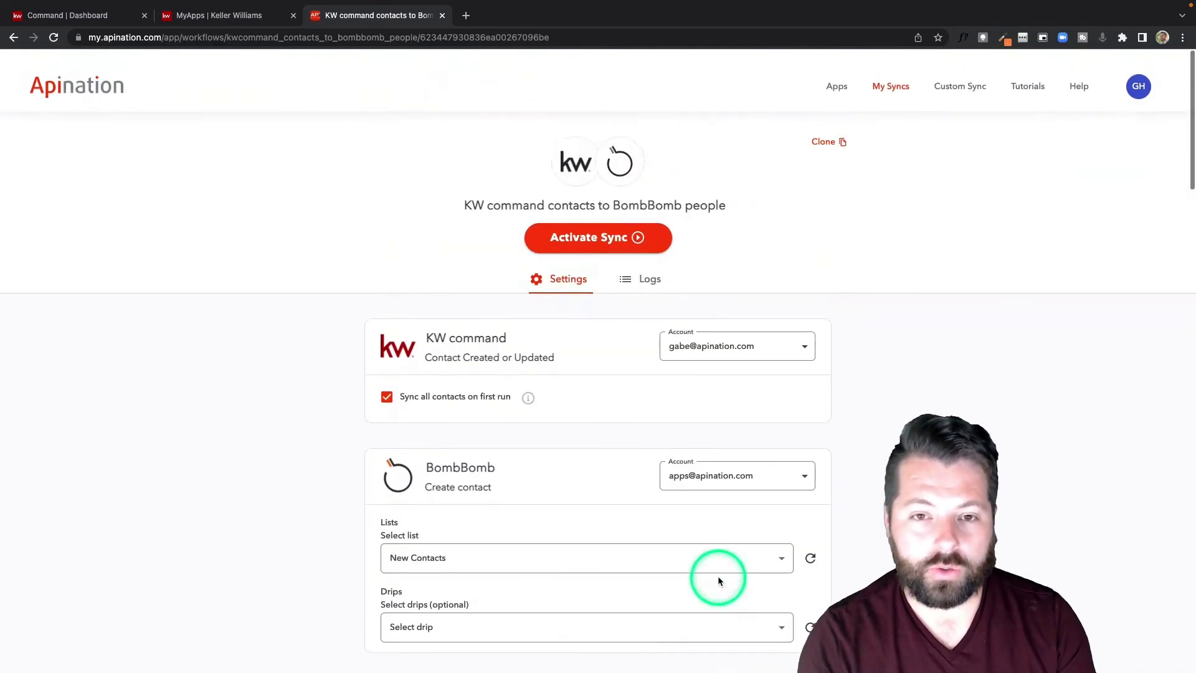
Activate the KW Command to BombBomb sync and check it is Active under My Syncs
{"action": "left_click", "coordinate": [616, 230]}
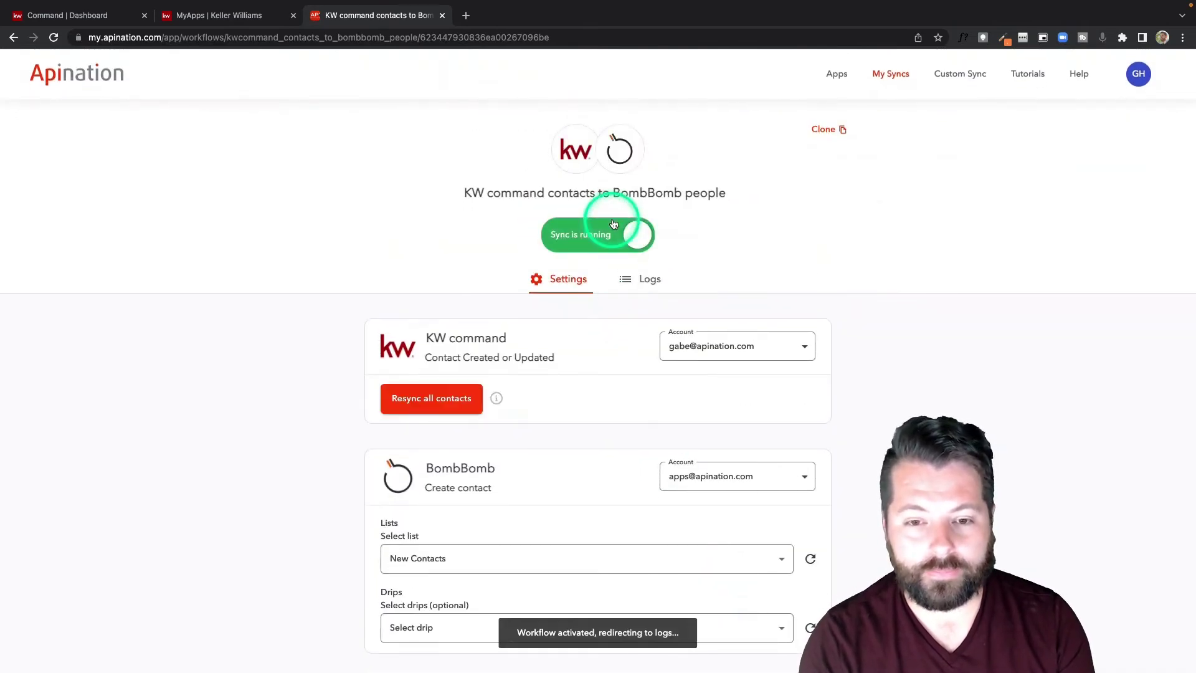
{"action": "left_click", "coordinate": [890, 76]}
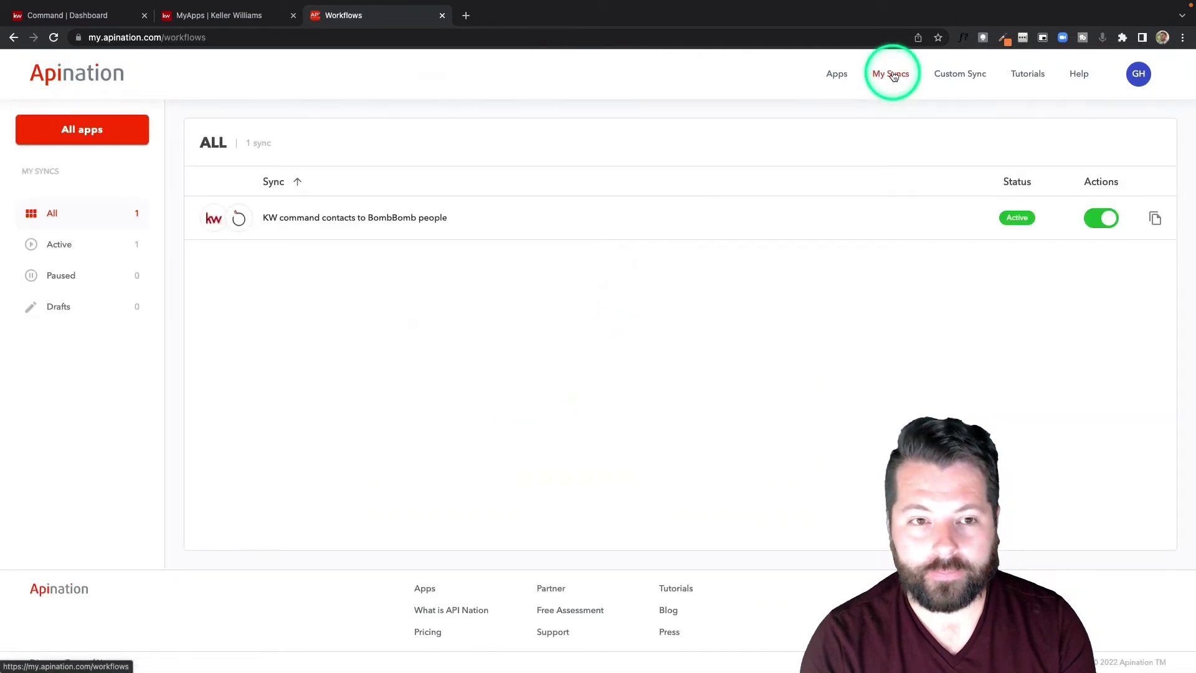